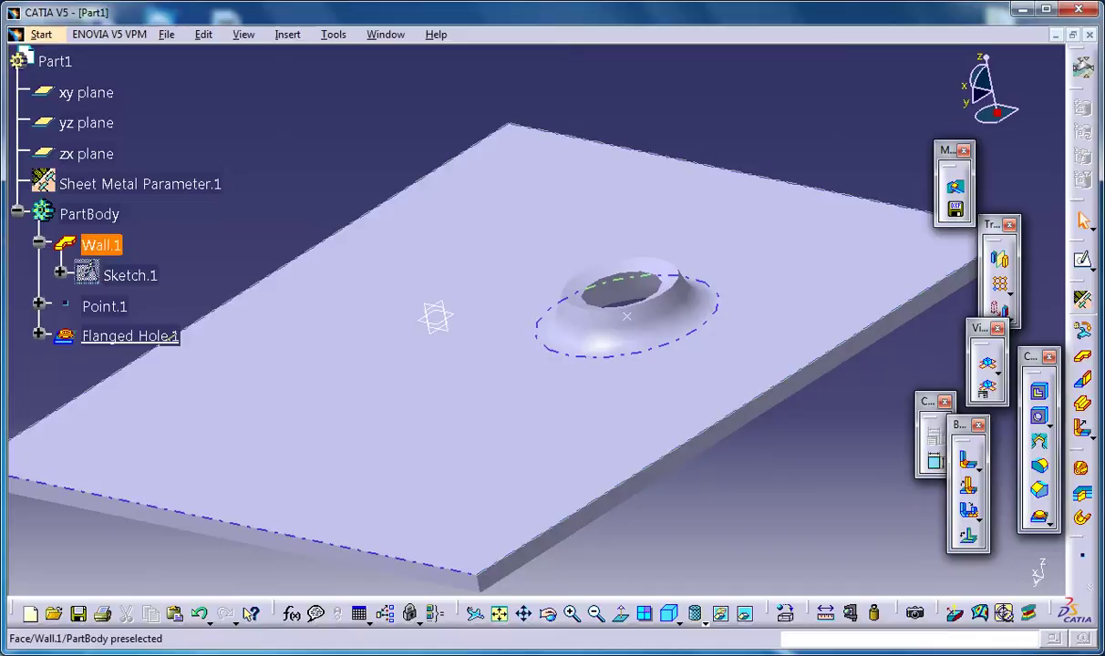
Create a new sheet metal part named Part3 and accept sheet metal parameters of 2 mm thickness and 4 mm default bend radius
click(244, 35)
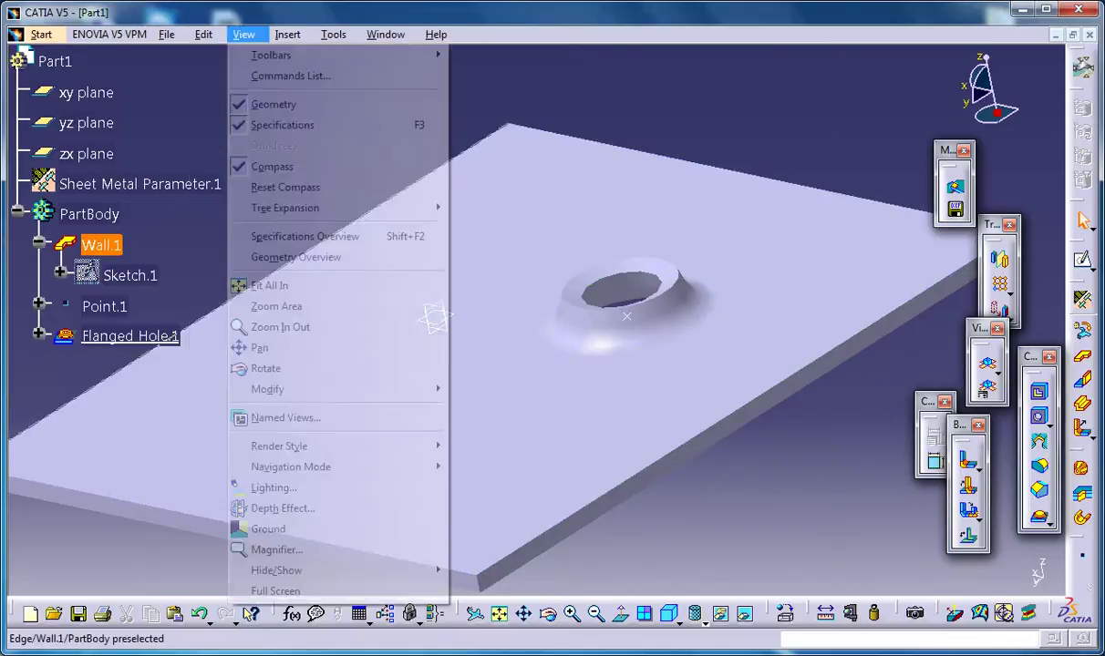
mouse_move(42, 35)
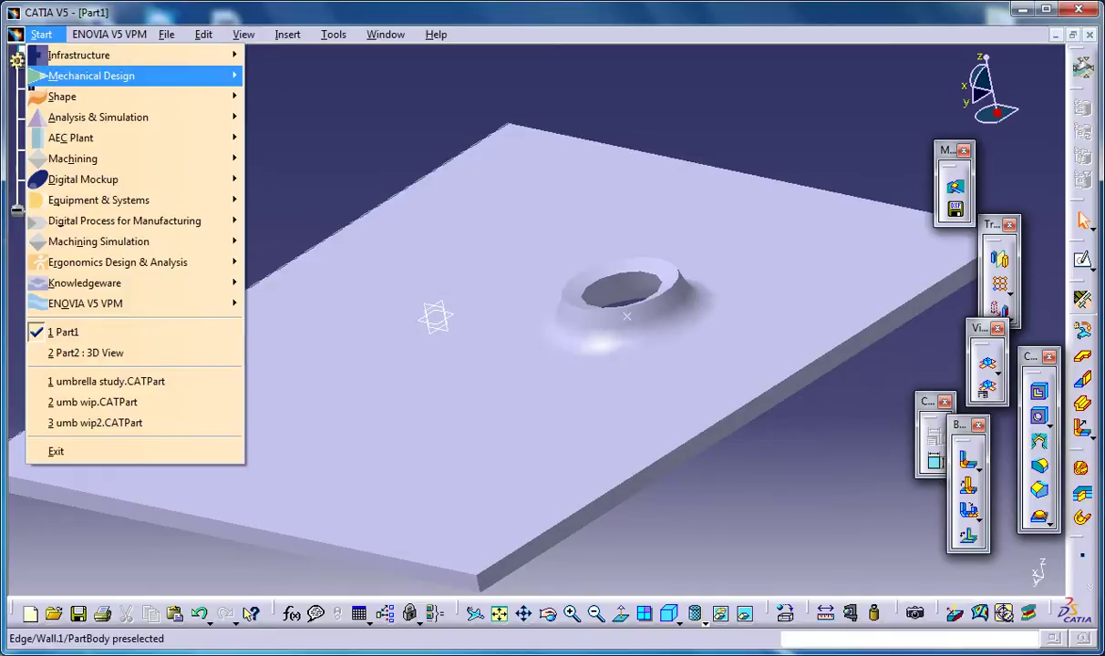
mouse_move(92, 76)
click(332, 427)
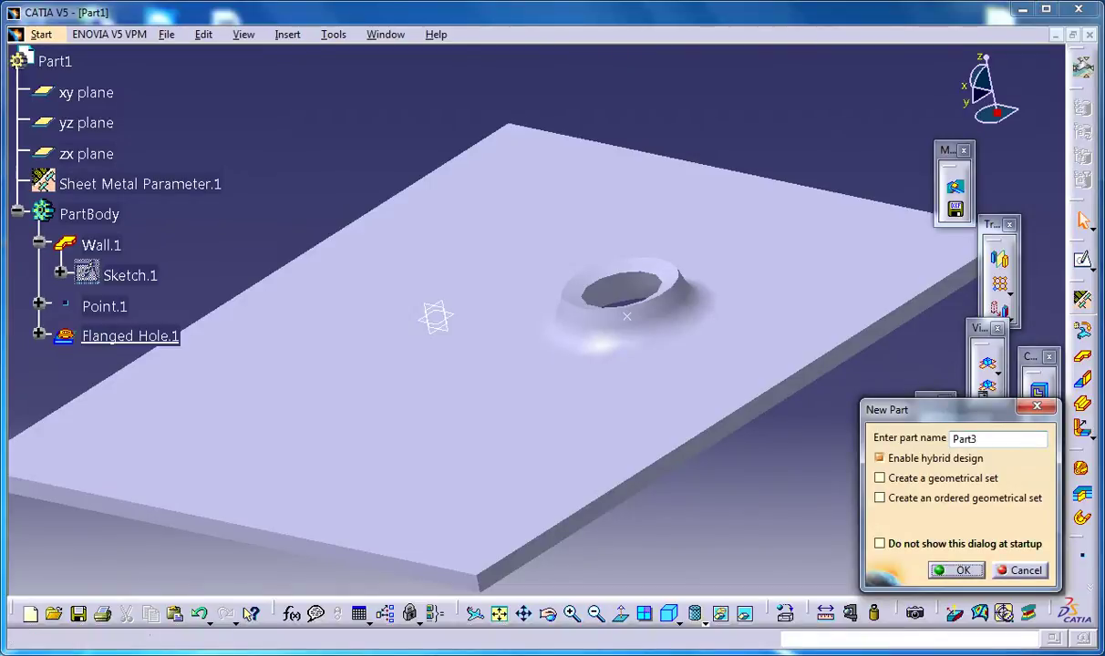
key(Return)
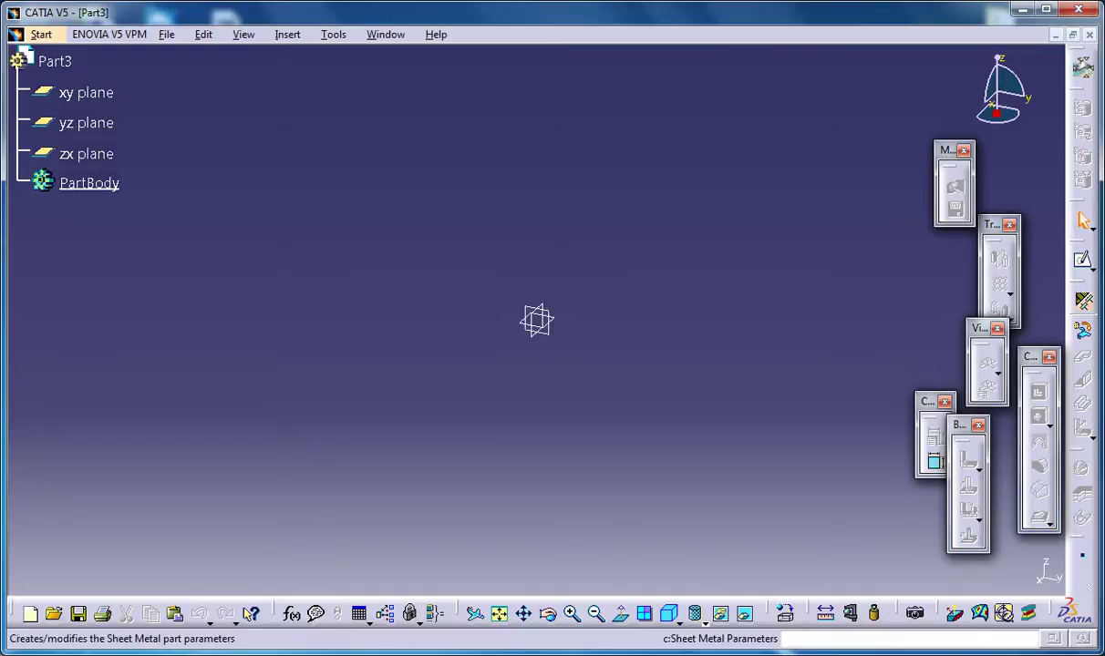
click(1083, 300)
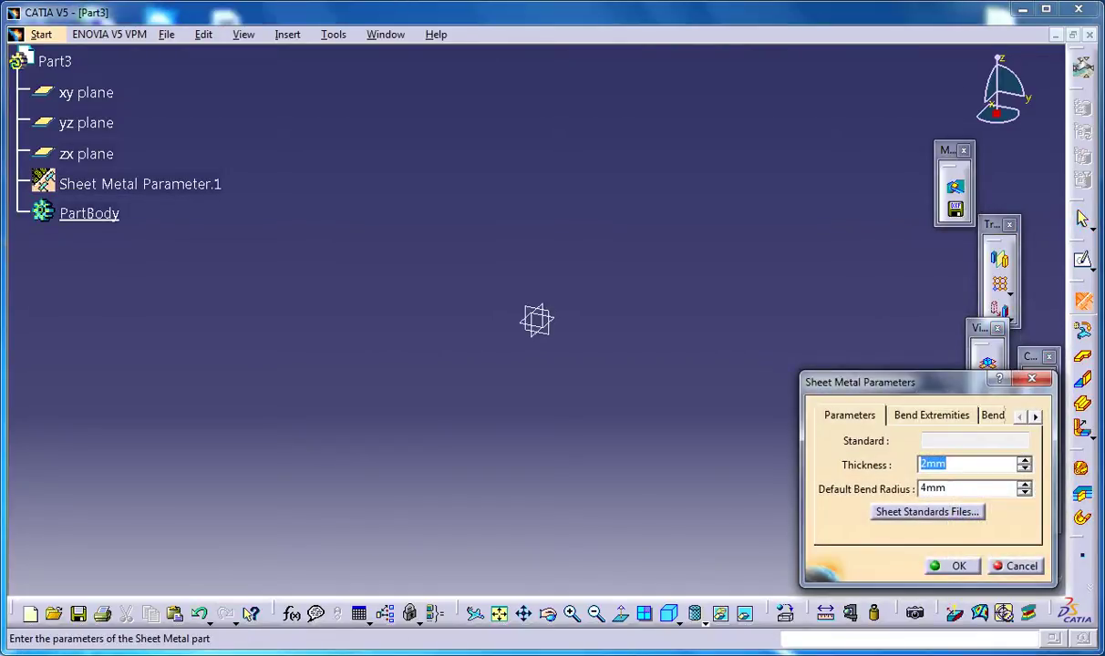
click(953, 566)
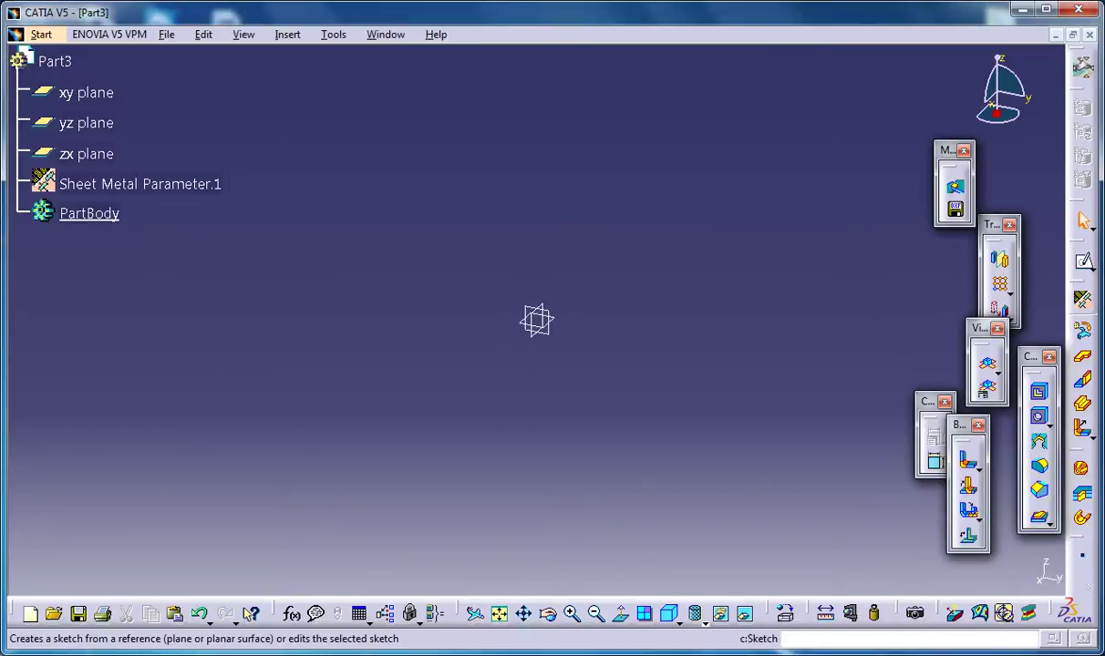
click(1082, 262)
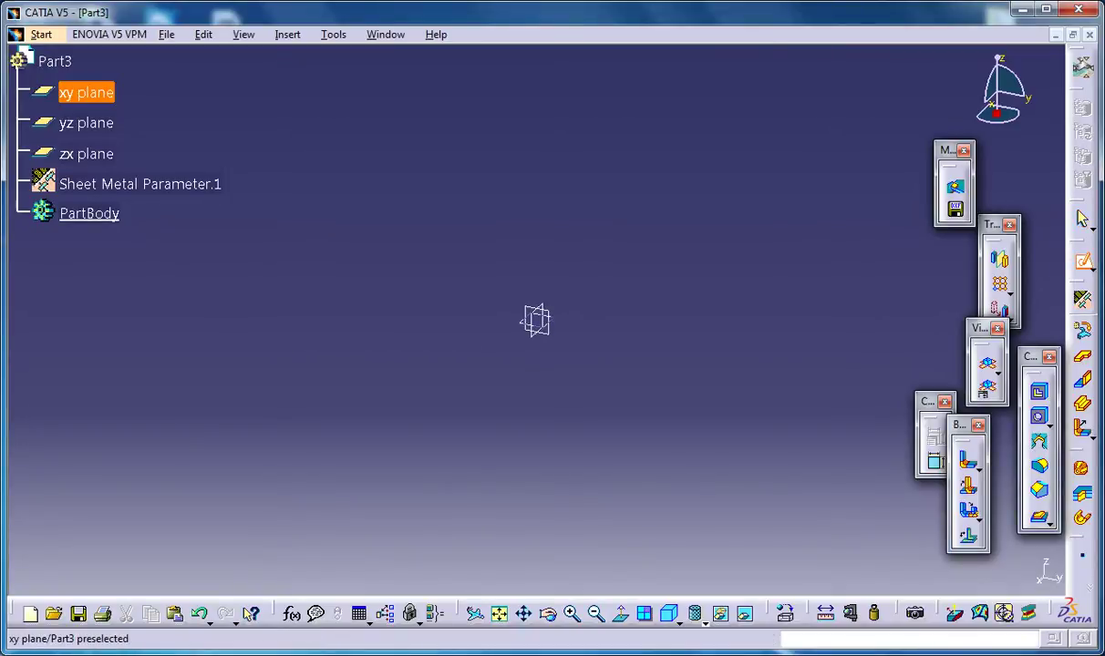
click(86, 122)
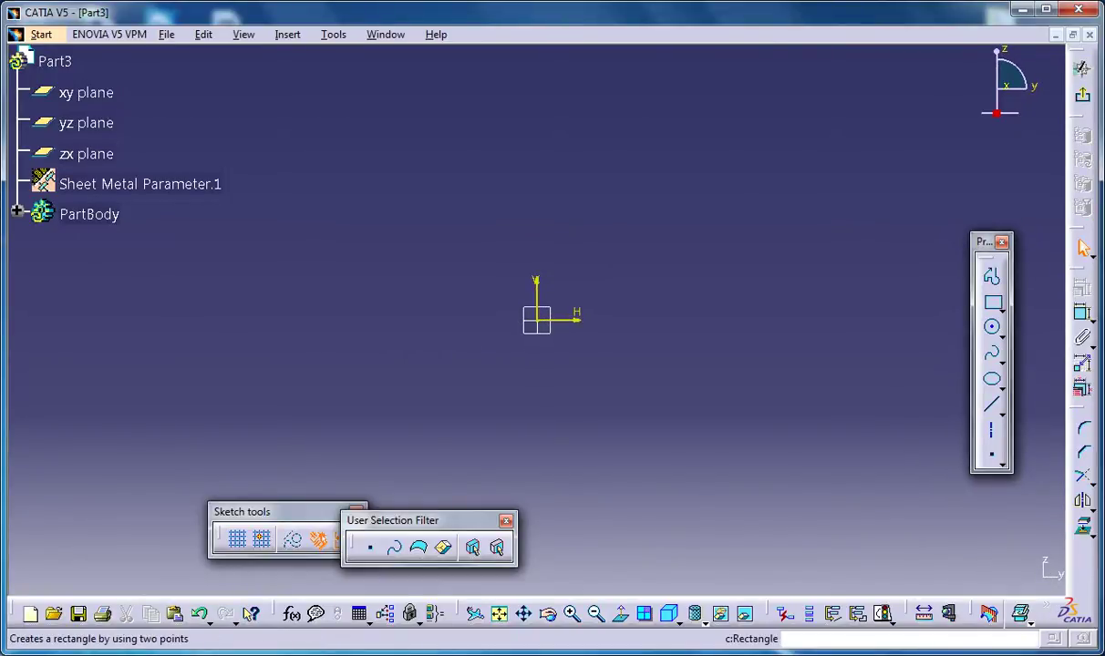
click(991, 302)
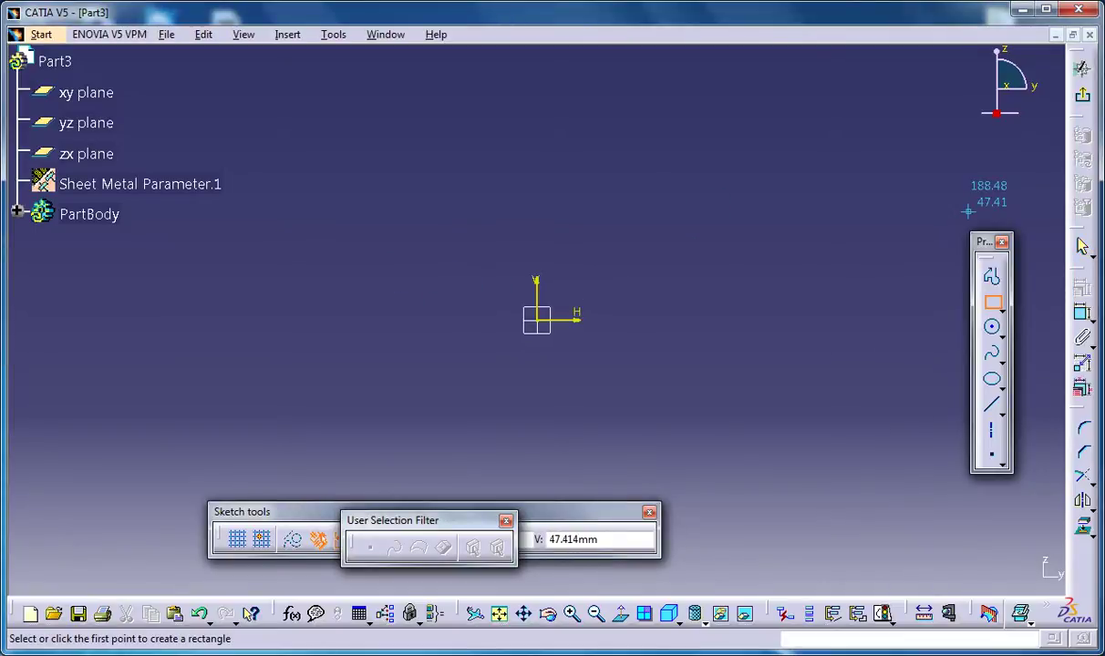
click(1083, 96)
Sketch a rectangle about 125 mm high around the origin on the xy plane and turn it into a wall
click(1082, 261)
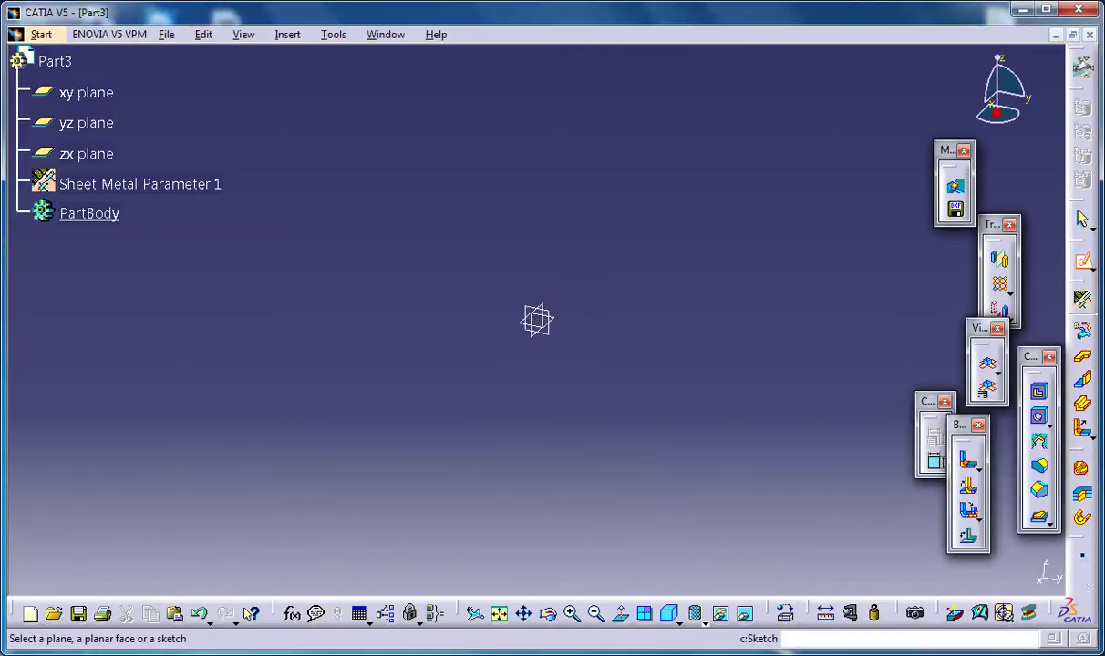
click(86, 92)
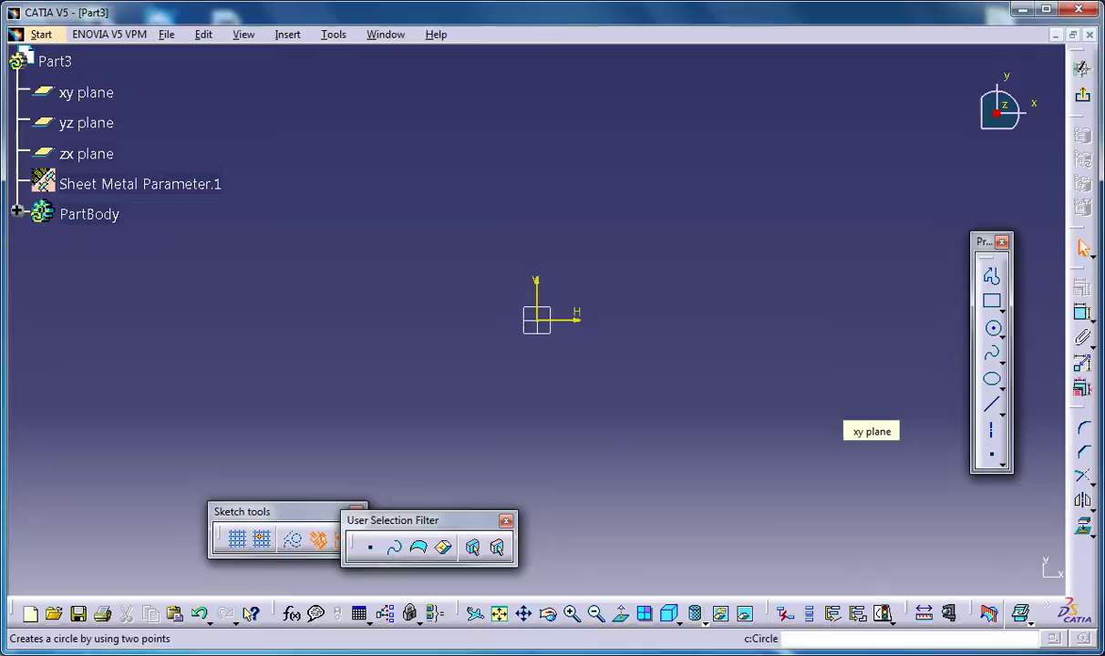
click(991, 302)
click(403, 186)
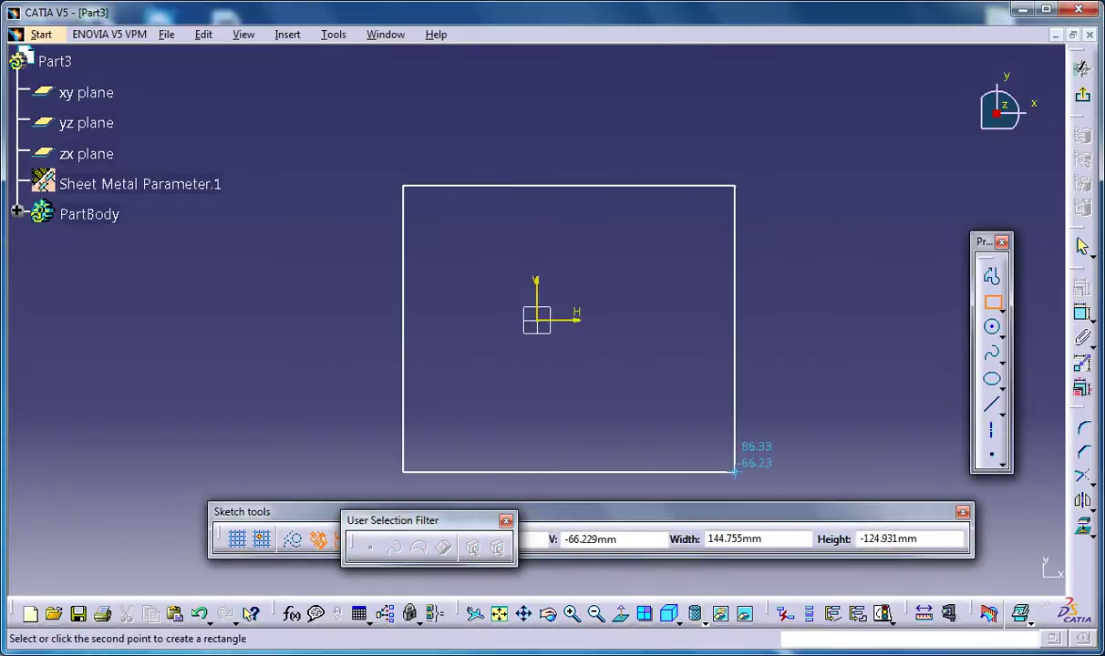
click(704, 474)
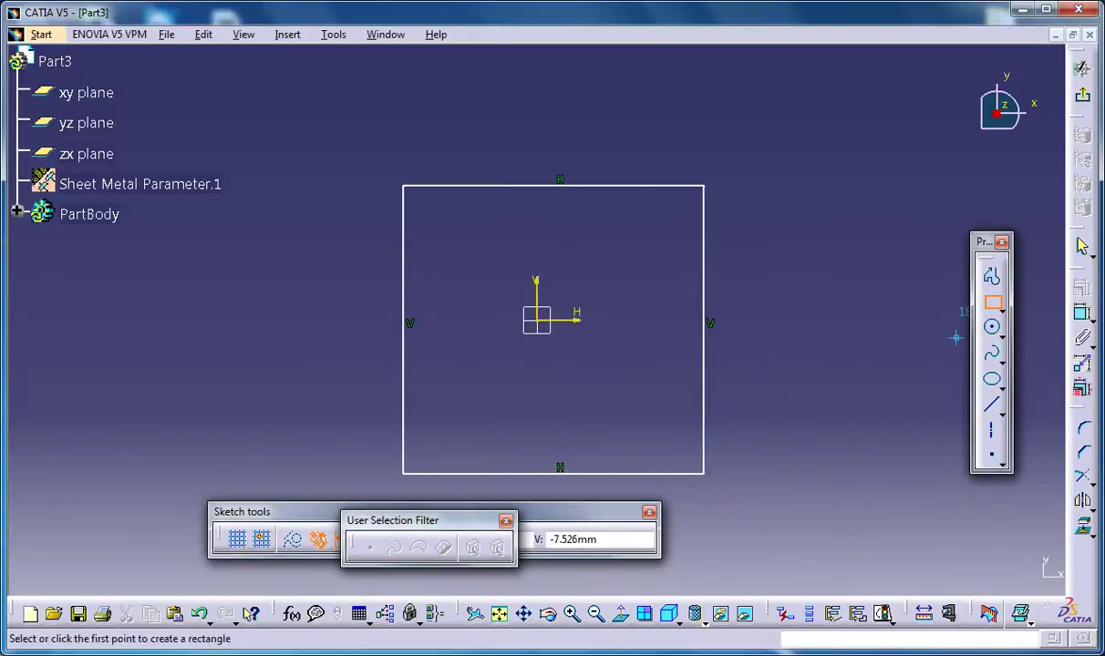
click(1082, 68)
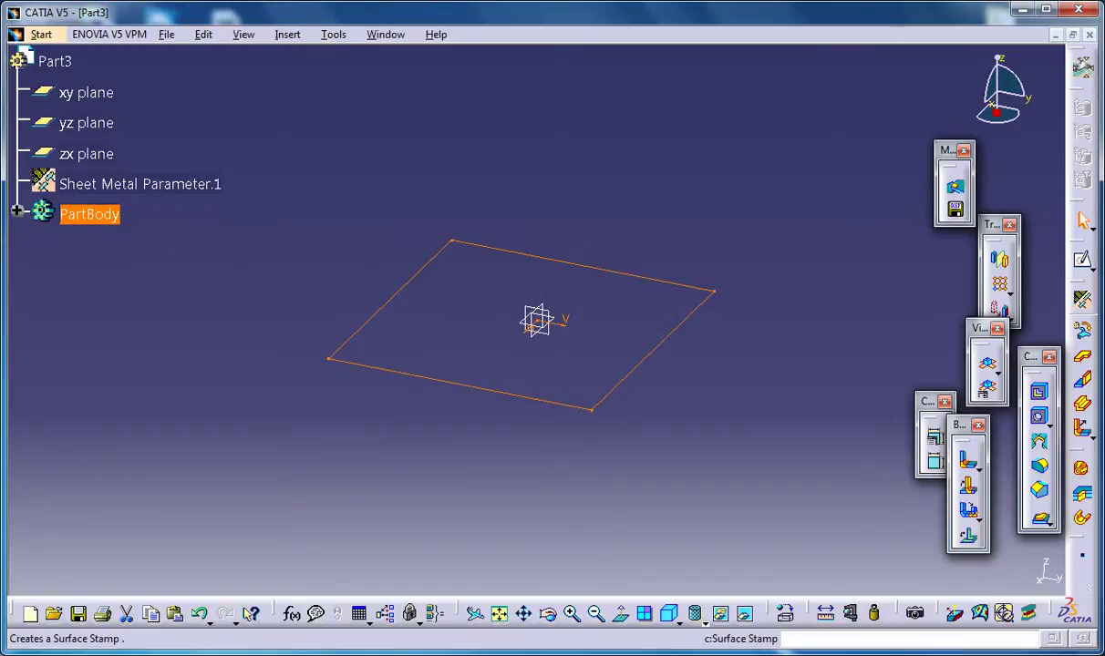
click(1082, 356)
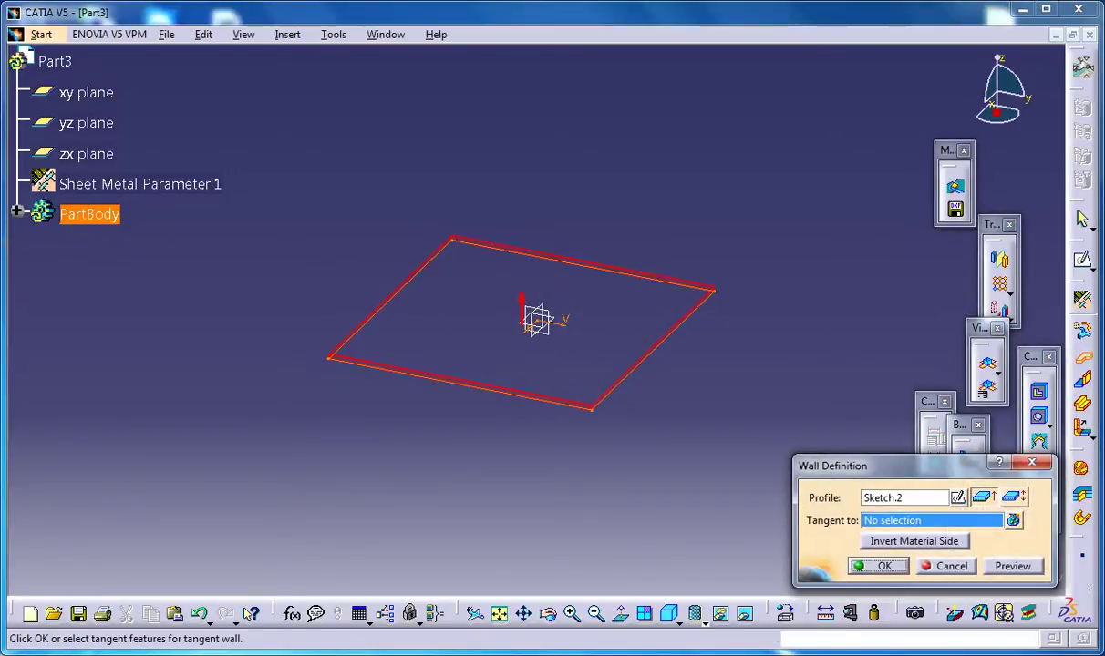
click(877, 565)
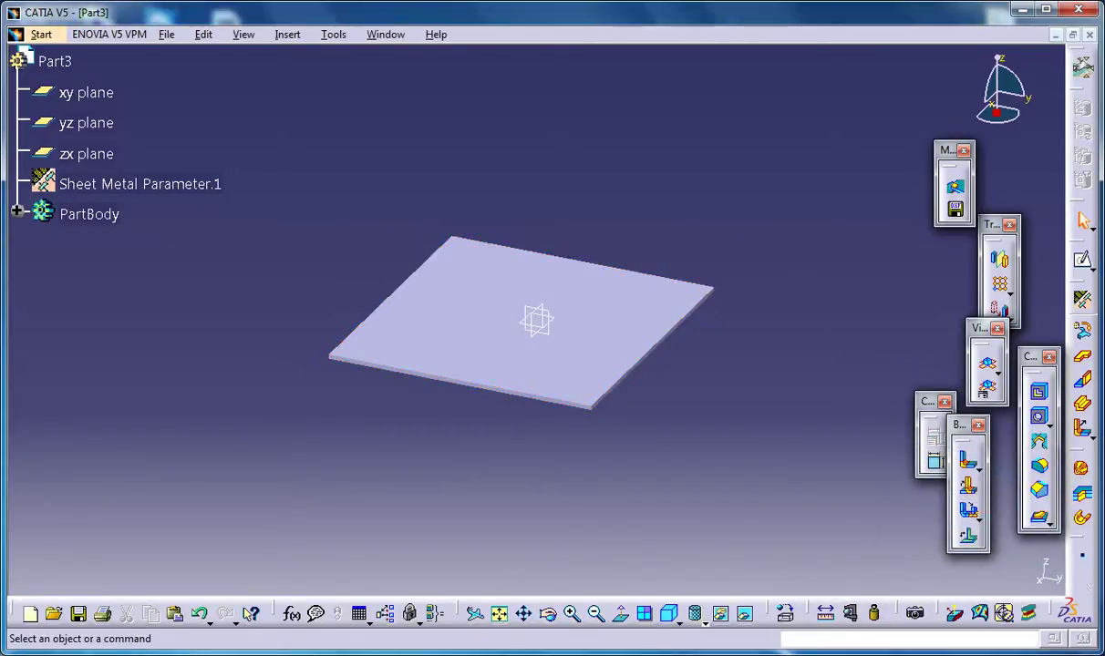
Create a point on the wall's top face near the origin at about H 5.2 mm, V -5.4 mm
middle_drag(751, 283, 707, 278)
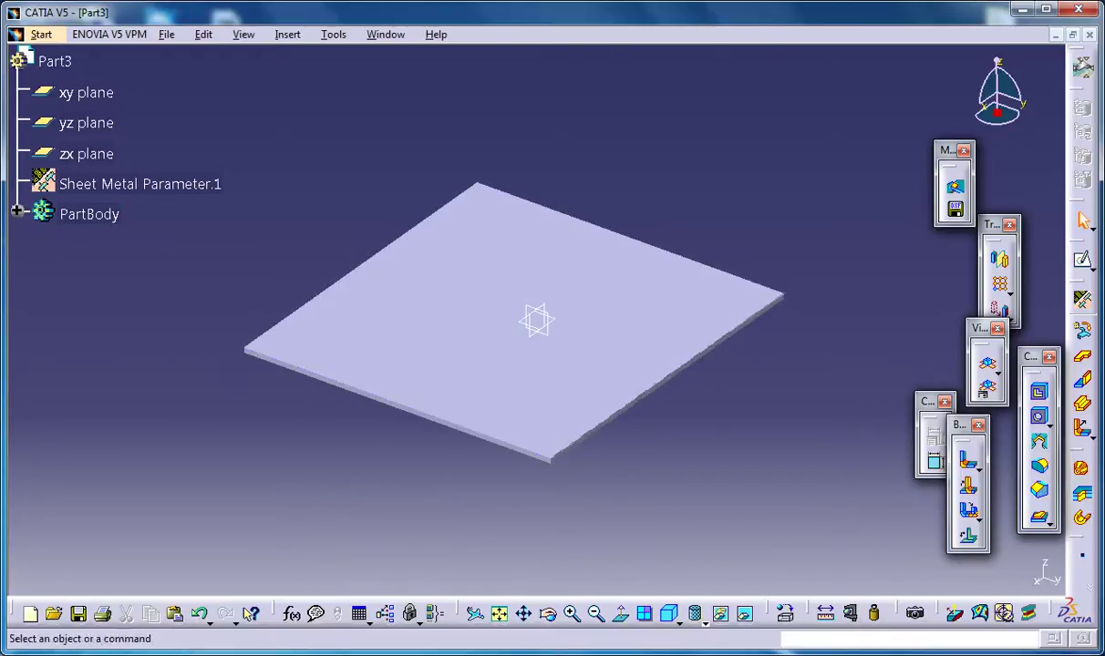
click(538, 374)
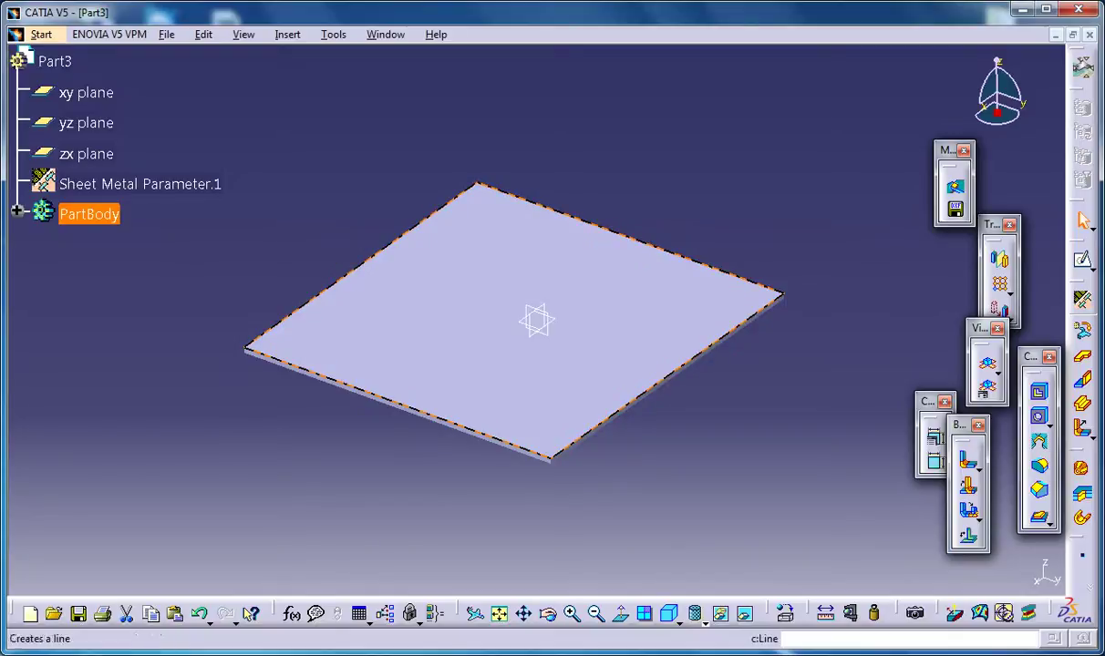
click(1082, 555)
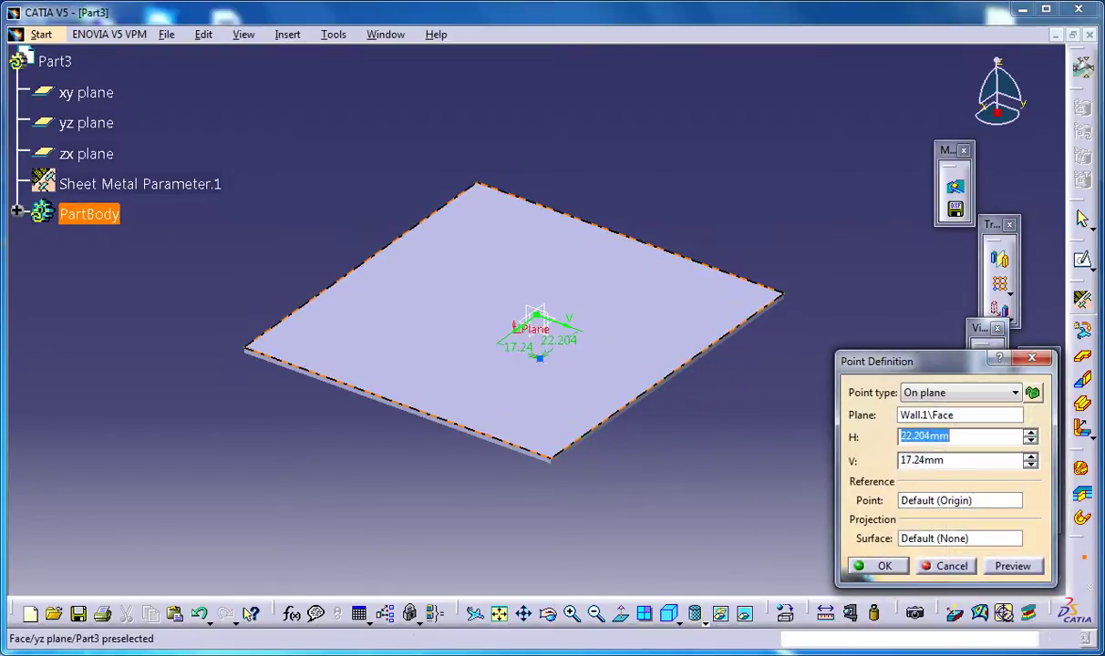
click(514, 317)
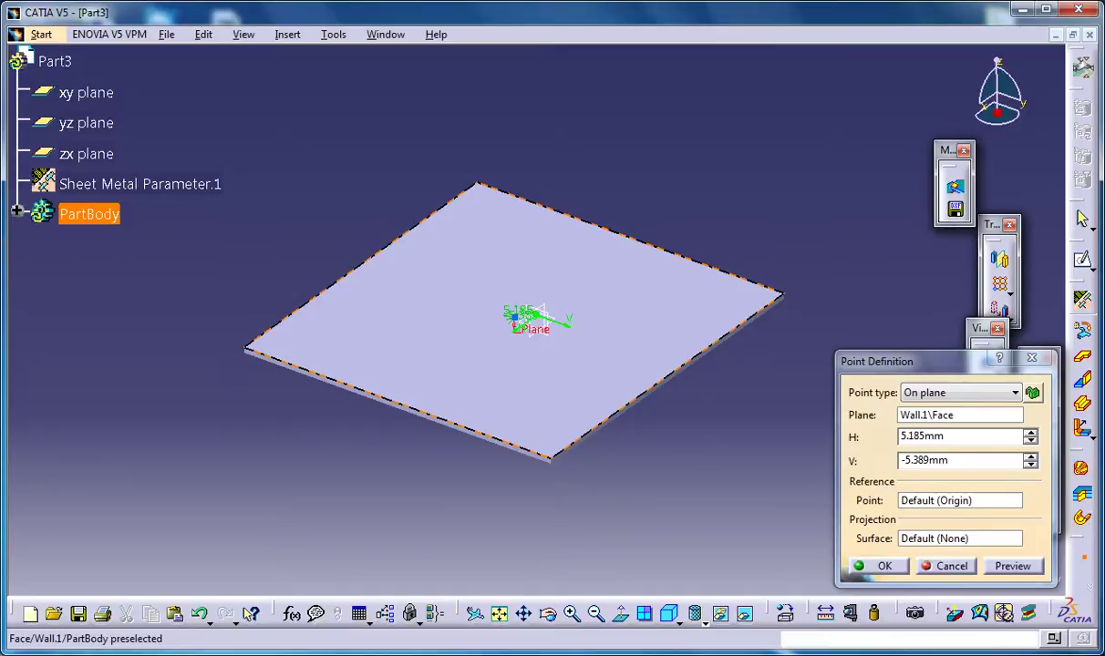
click(879, 566)
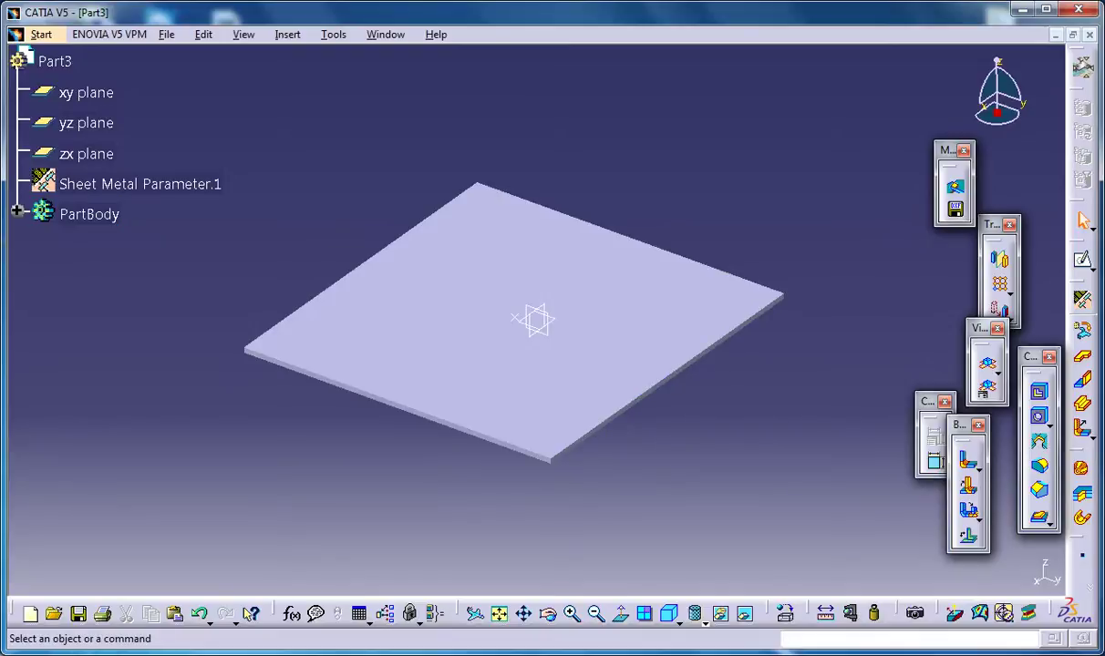
click(288, 35)
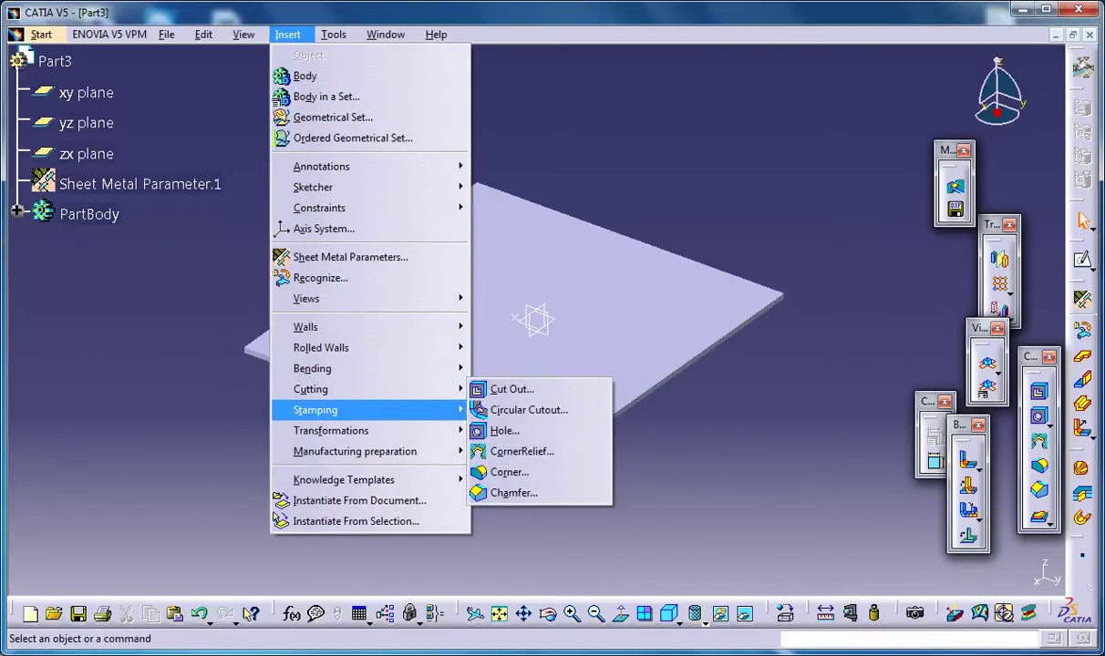
mouse_move(315, 411)
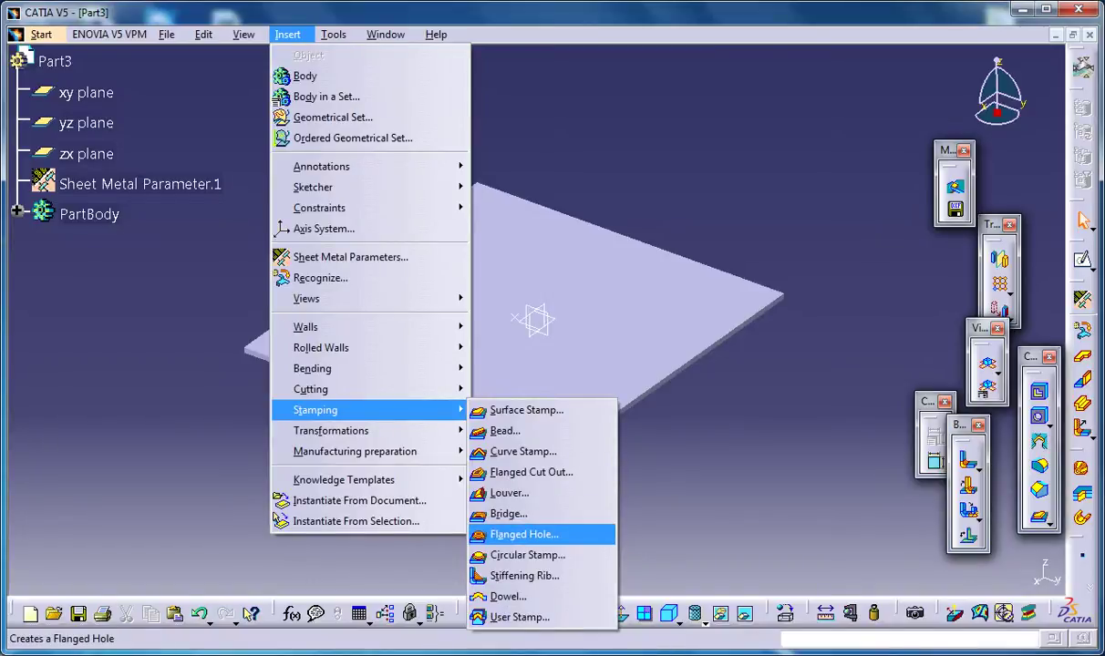
click(720, 538)
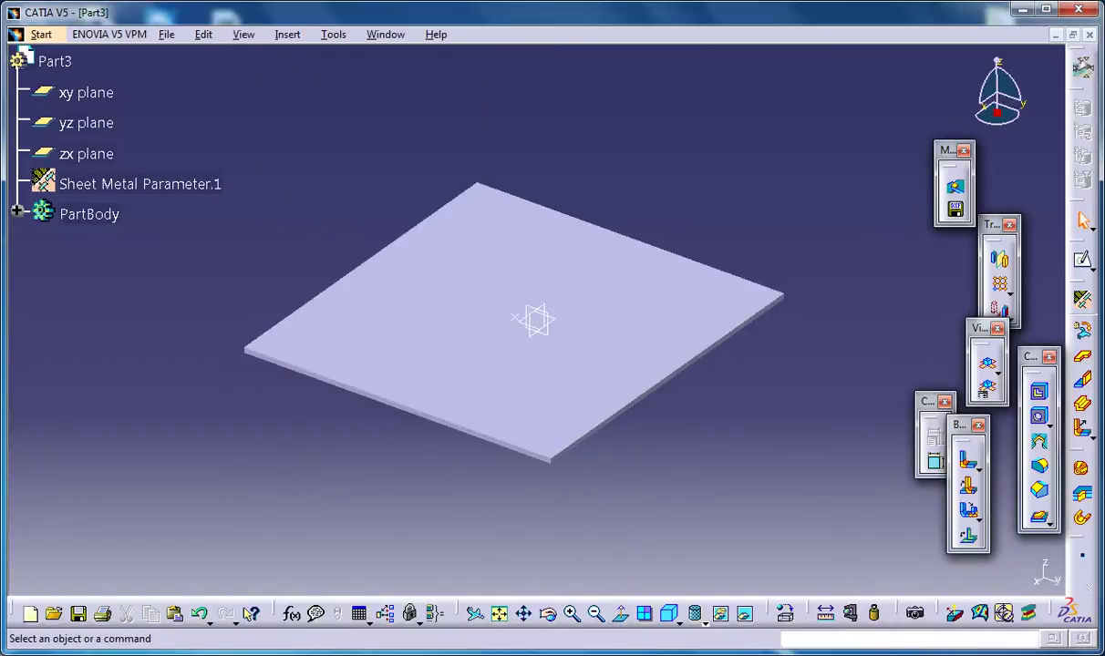
Start a Flanged Hole at the point on the wall's top face and preview it
click(1049, 525)
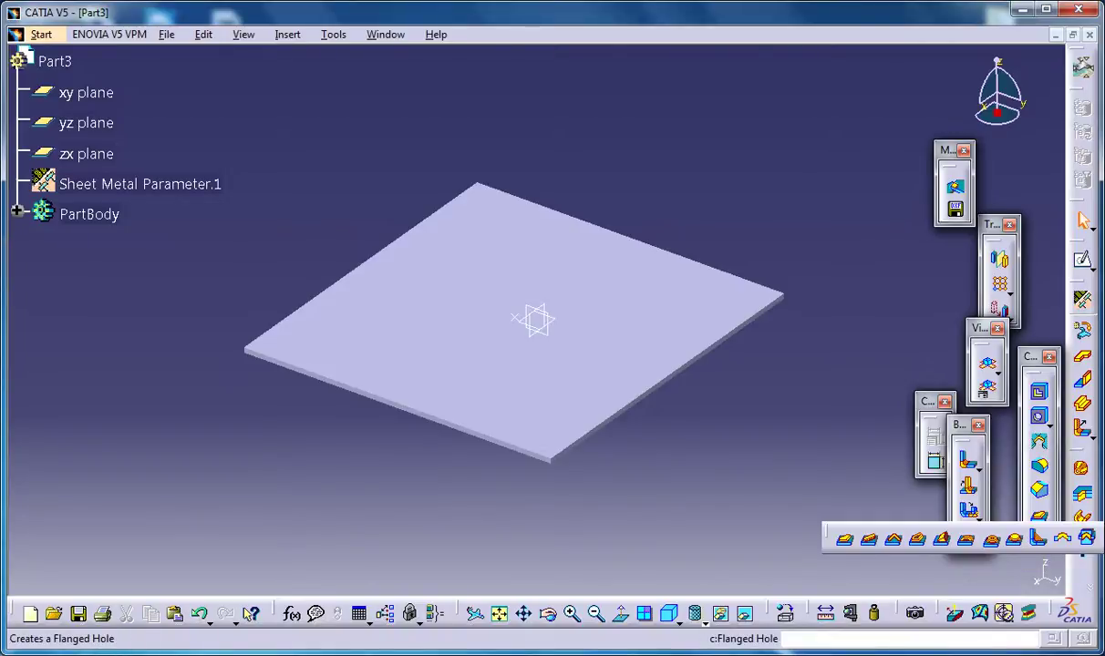
click(1085, 537)
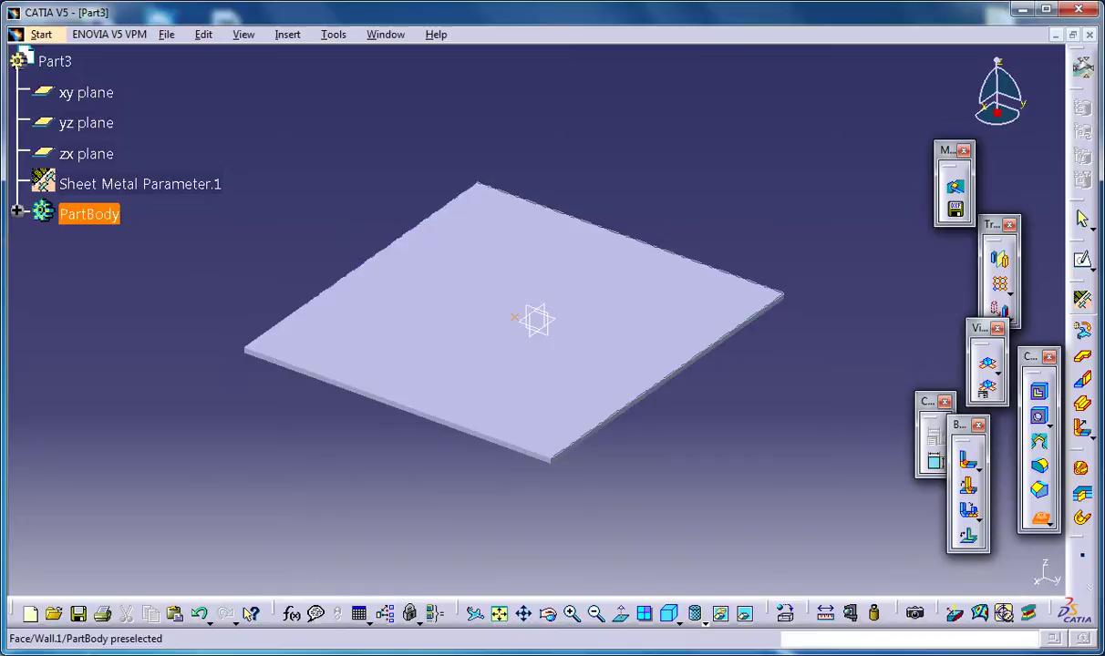
click(519, 310)
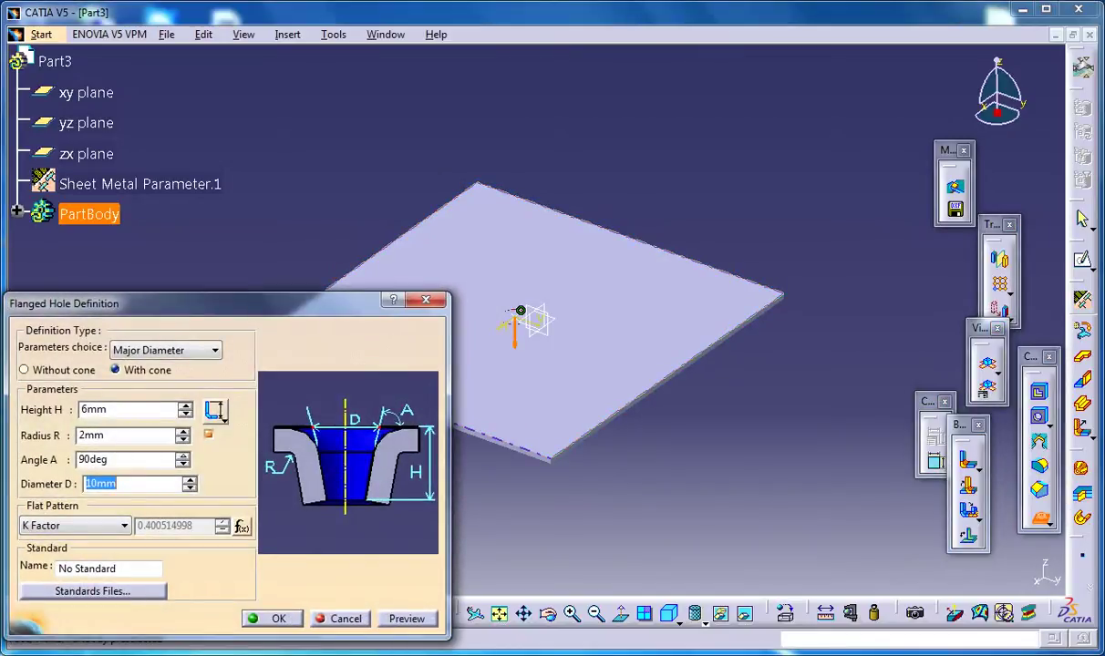
drag(219, 303, 835, 132)
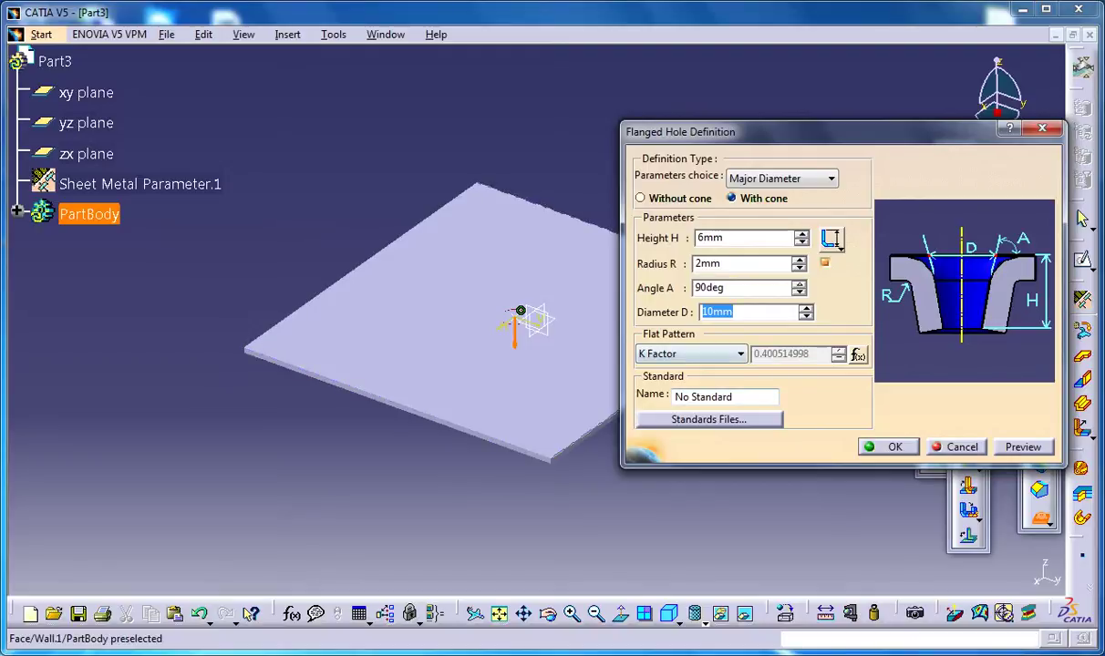
middle_drag(520, 311, 326, 319)
click(1022, 446)
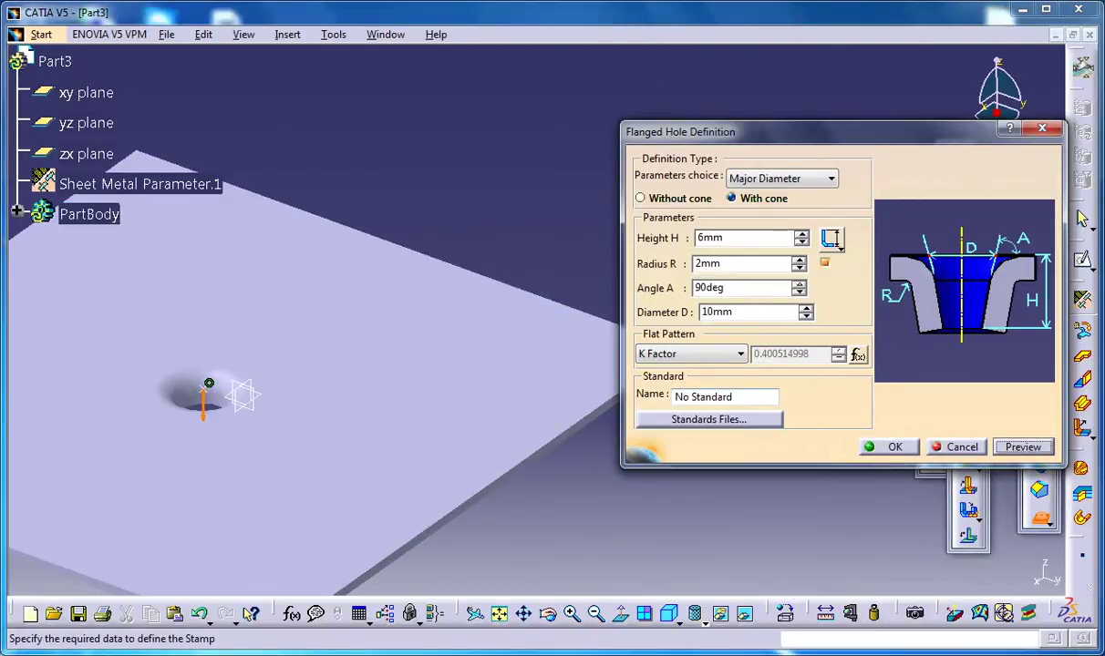
Set the display style to Shading with Edges while viewing the previewed flange from the side
middle_drag(333, 370, 546, 281)
middle_drag(498, 252, 450, 260)
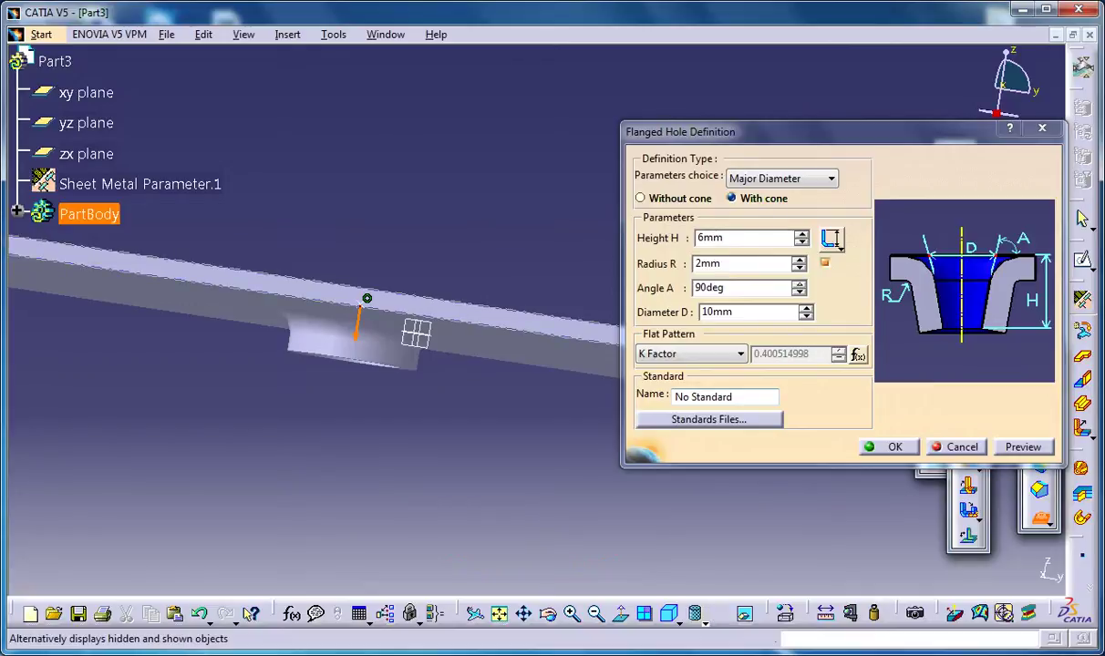
click(704, 624)
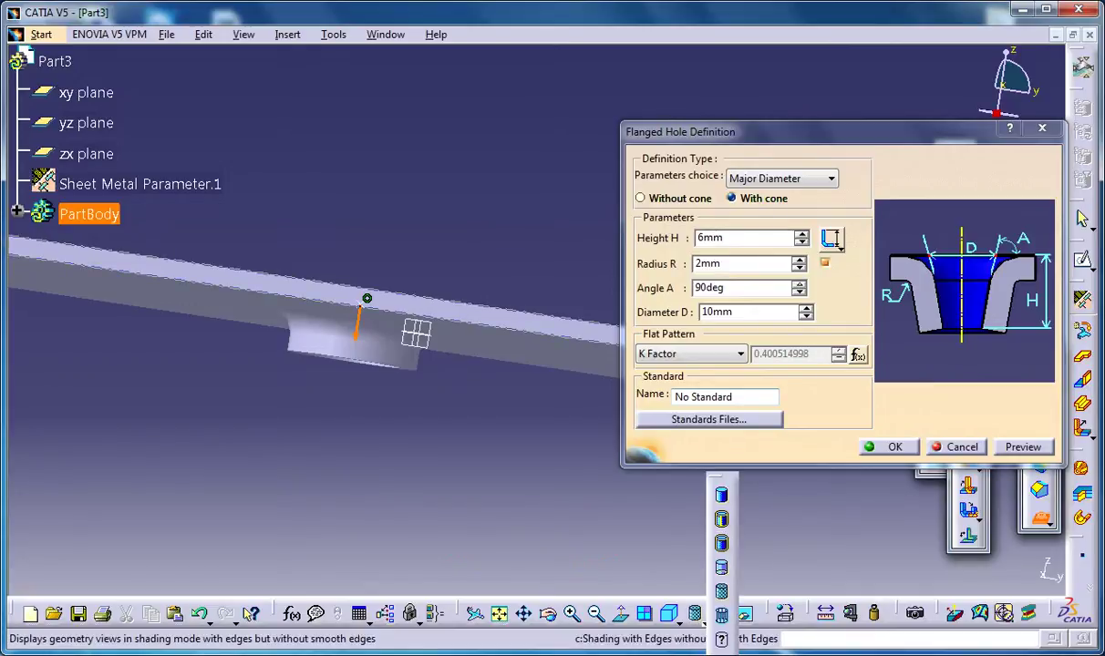
click(723, 521)
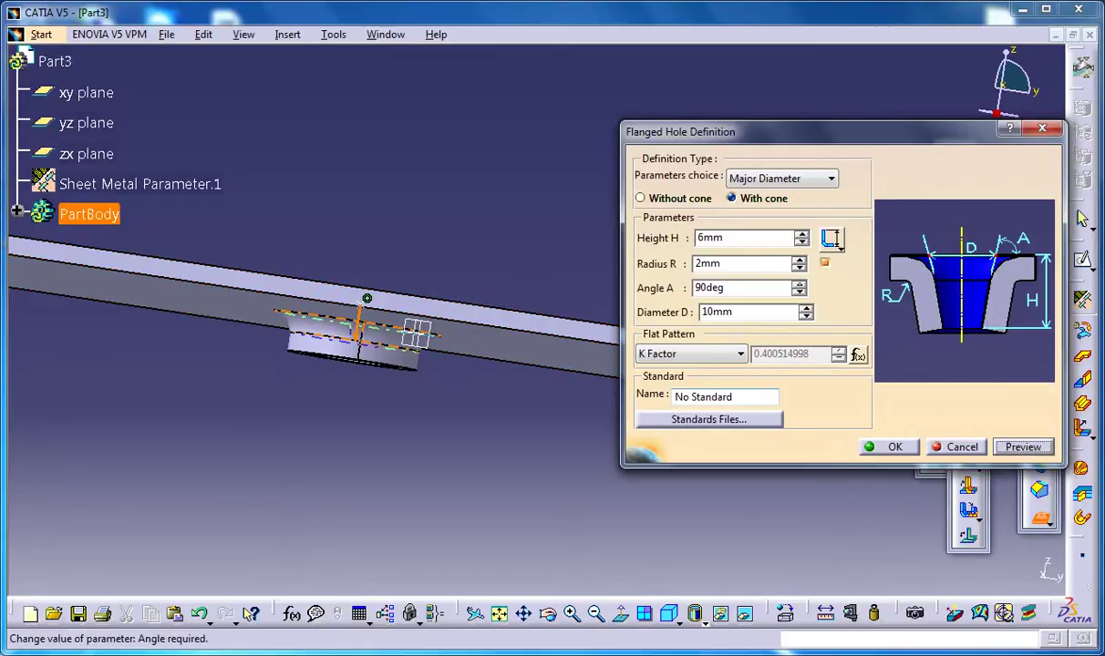
Create the flanged hole with cone, using a 10 mm major diameter, 6 mm height, 2 mm radius and 90-degree angle
double_click(721, 289)
text(2mm)
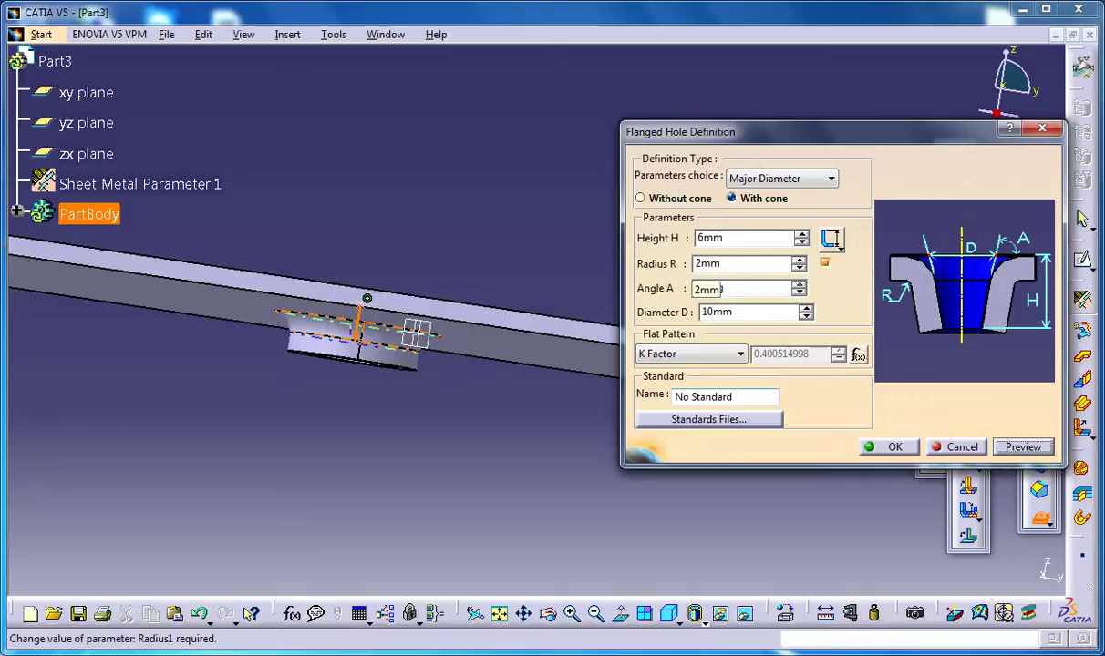
key(Return)
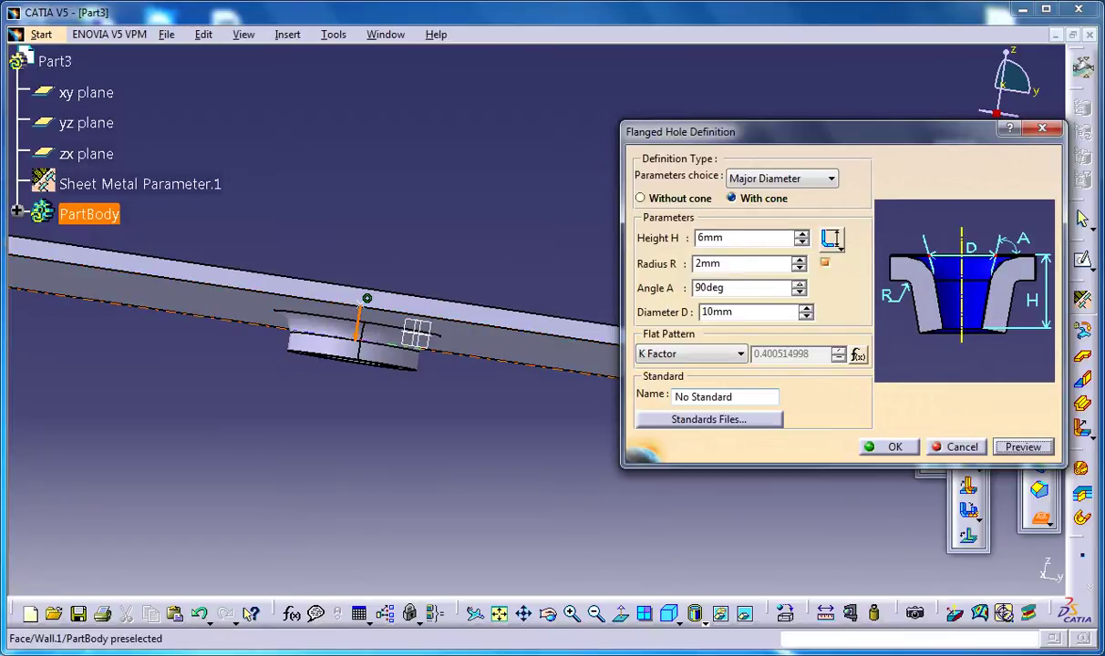
middle_drag(539, 341, 558, 446)
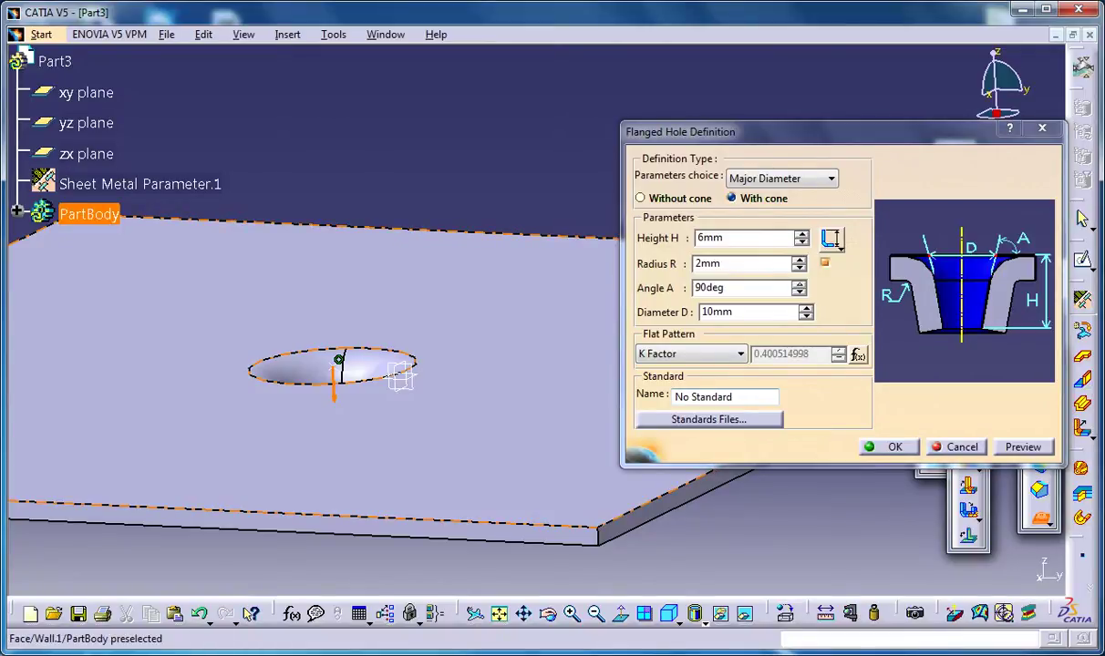
click(890, 448)
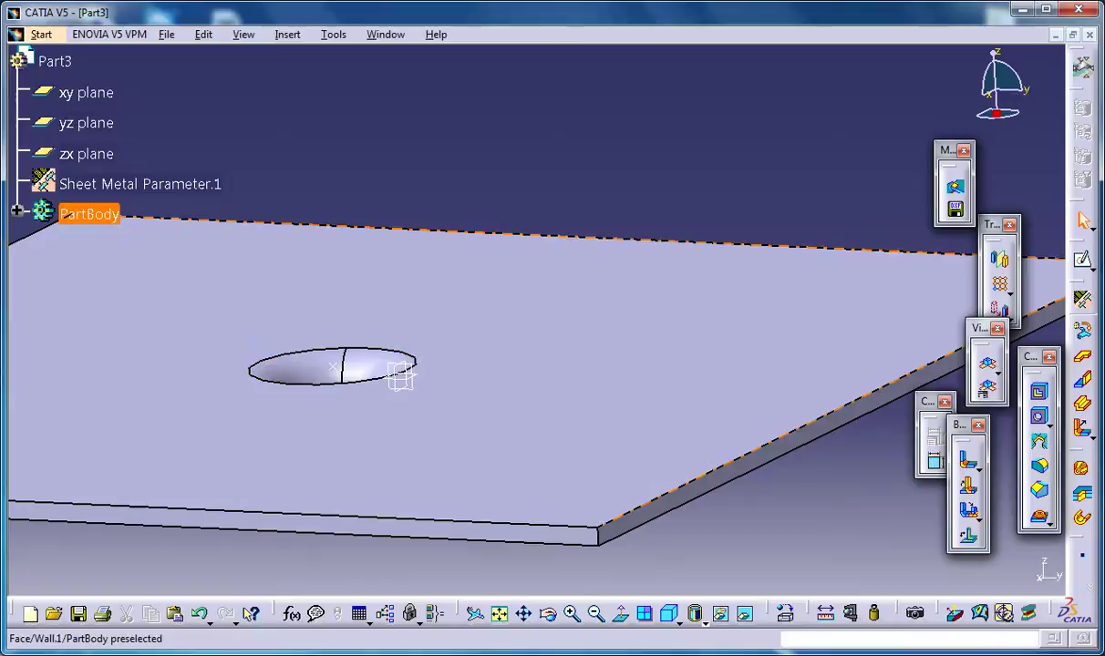
middle_drag(401, 374, 415, 456)
middle_drag(452, 376, 518, 305)
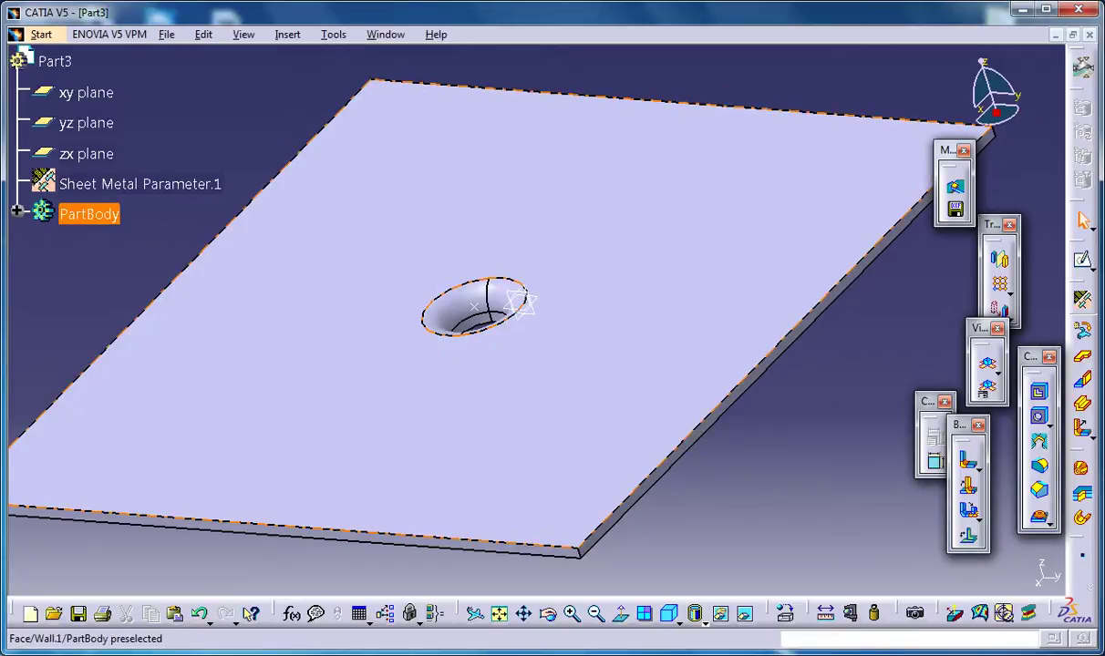